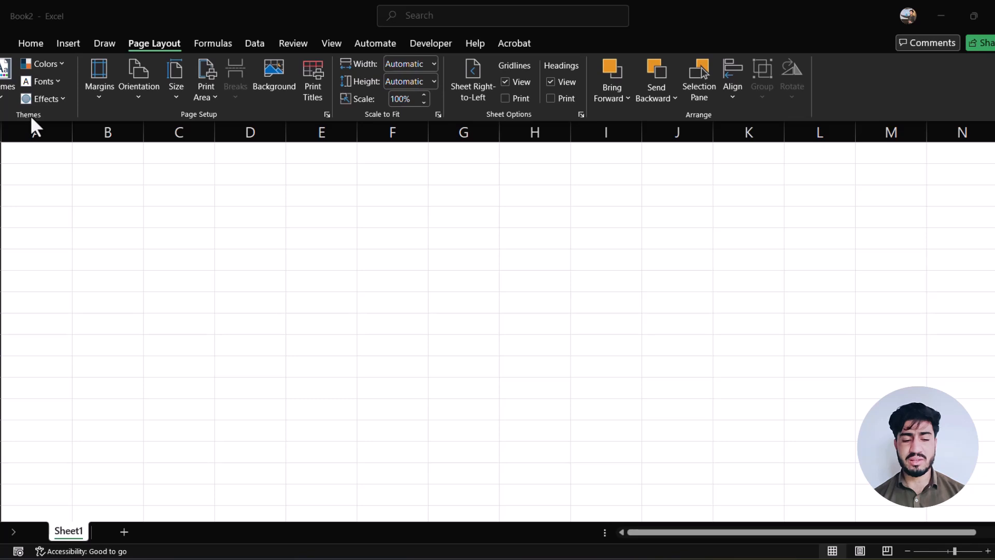
click(5, 98)
click(50, 67)
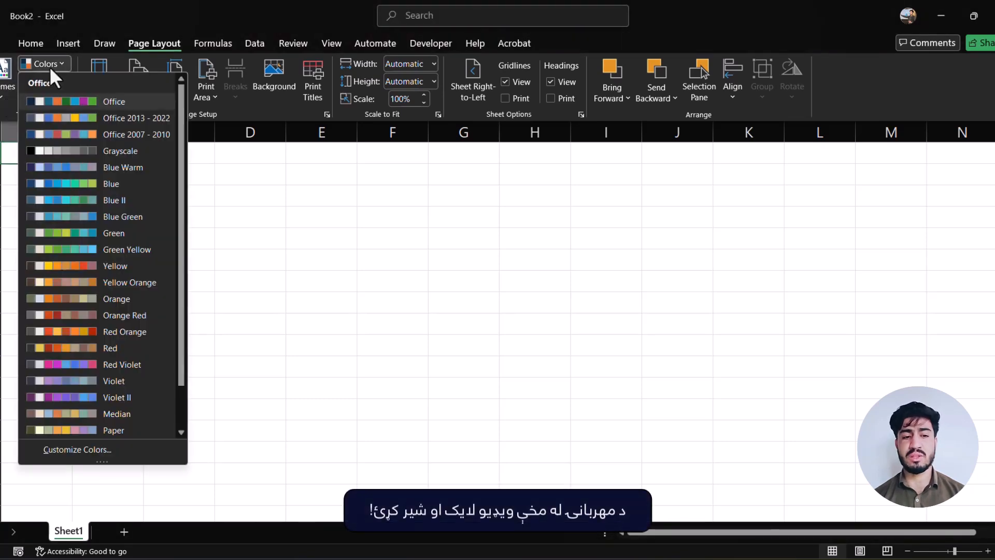
click(202, 153)
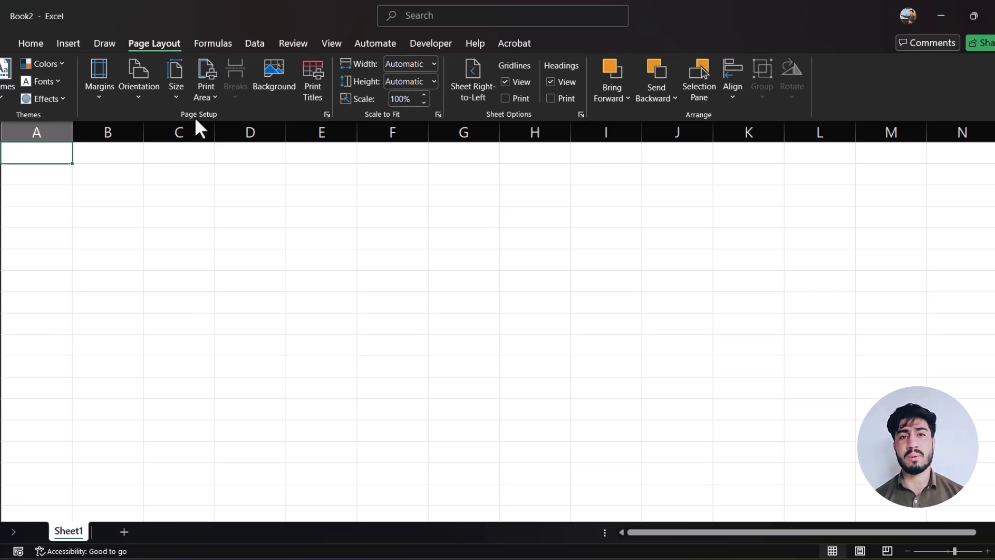
click(105, 98)
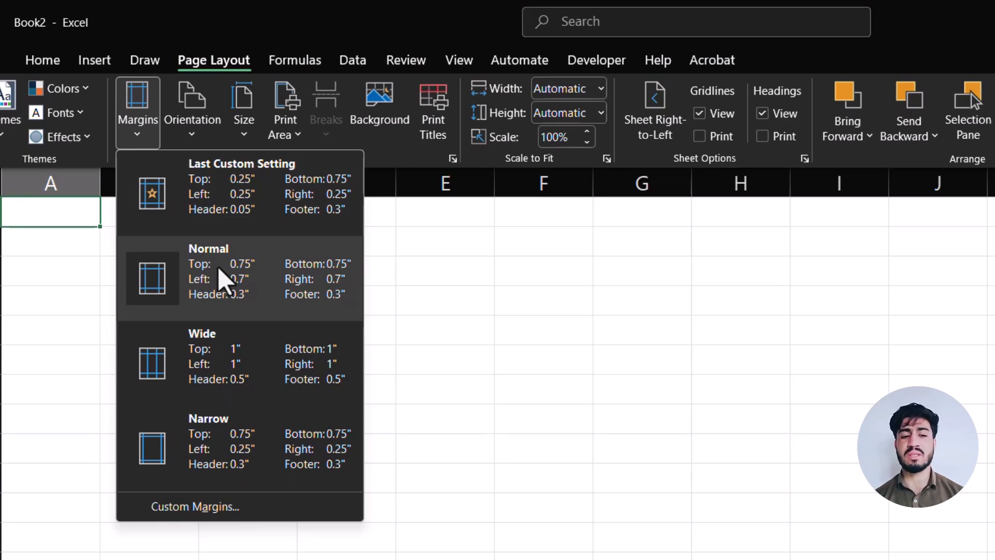
click(495, 303)
click(169, 302)
Fill a block of cells from A1 across columns A to H with the text sdf and preview the printout
drag(68, 212, 741, 557)
text(sdf)
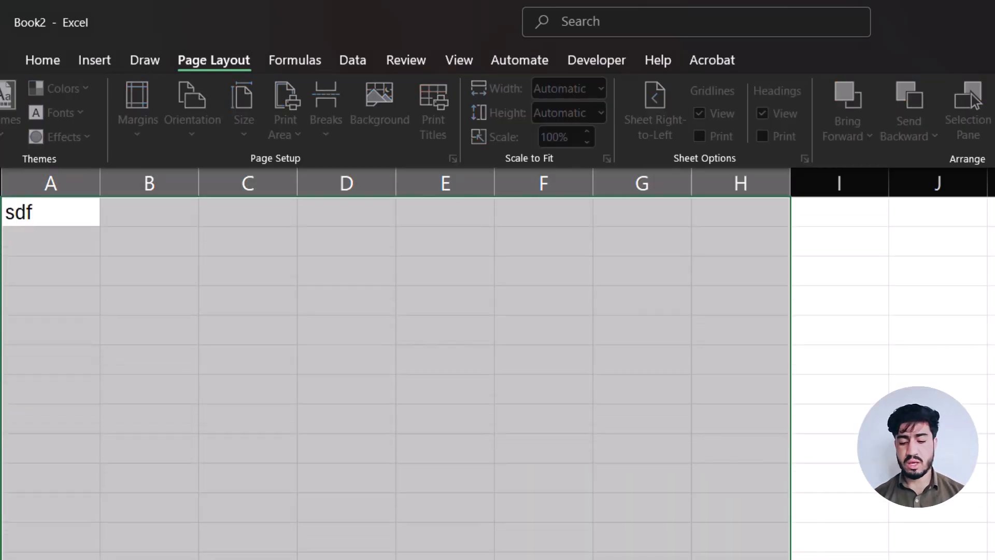
key(ctrl+Return)
key(ctrl+p)
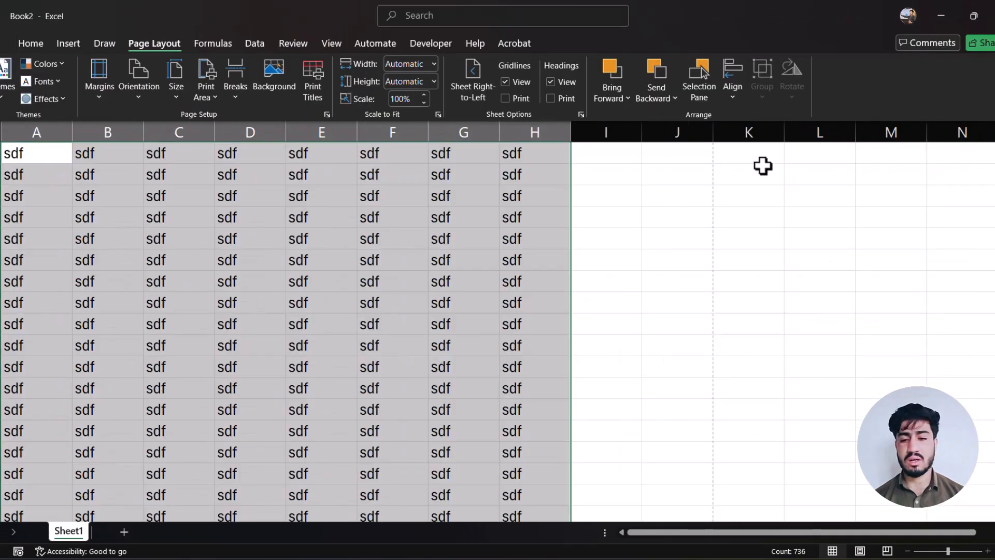
Fill 96 rows of columns C to J with the text sdf, check the print preview and return to the sheet
drag(680, 158, 184, 548)
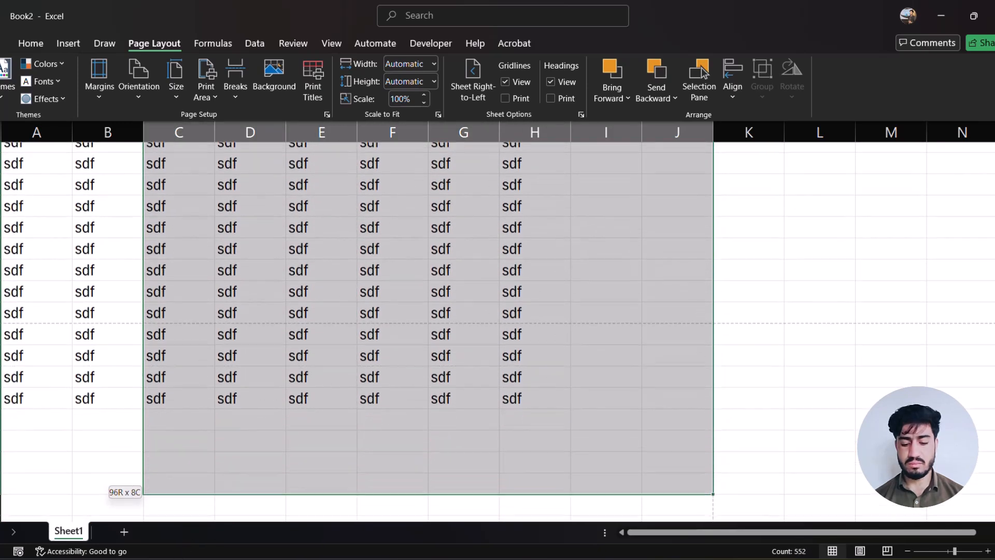
text(sdf)
key(ctrl+Return)
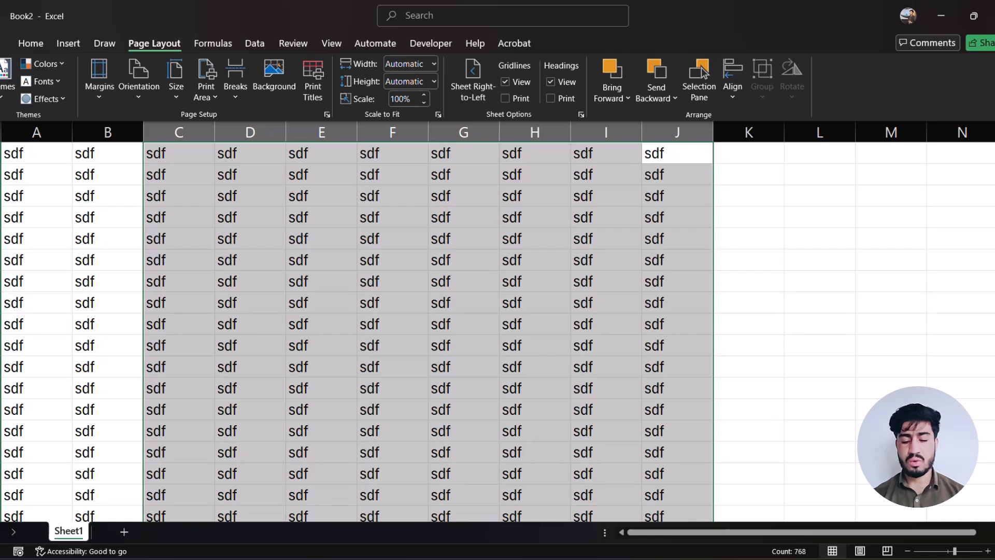
key(ctrl+p)
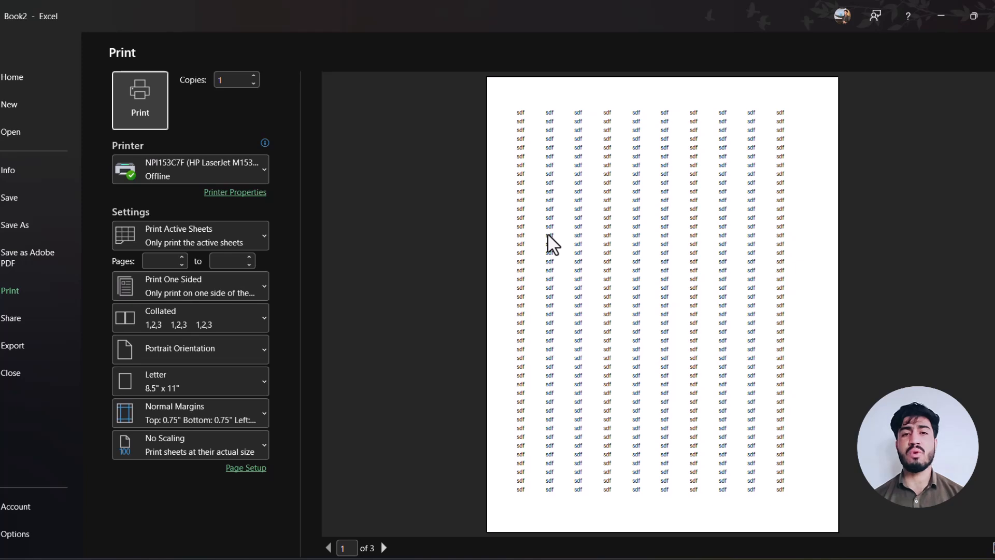
click(126, 92)
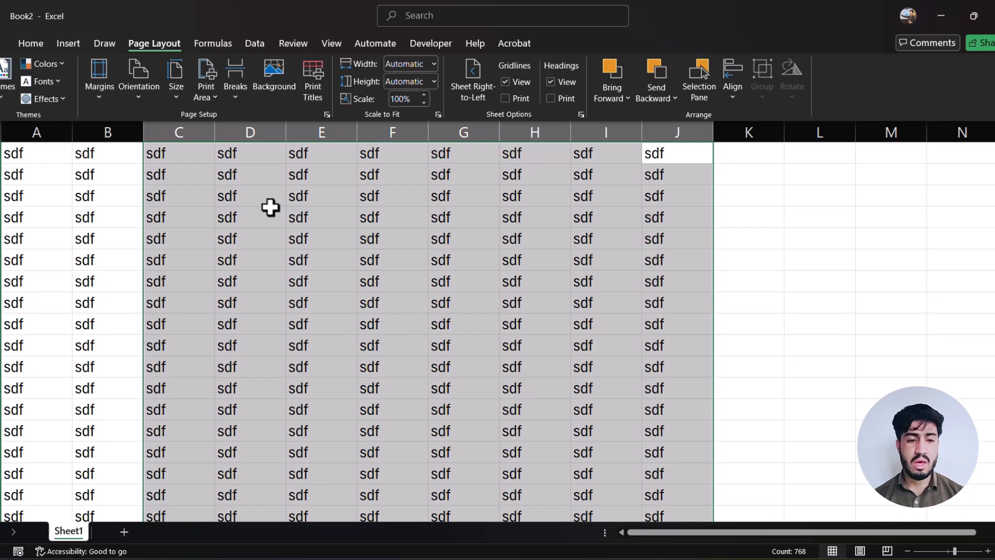
Apply the Wide page margins and check the sheet in print preview
click(97, 101)
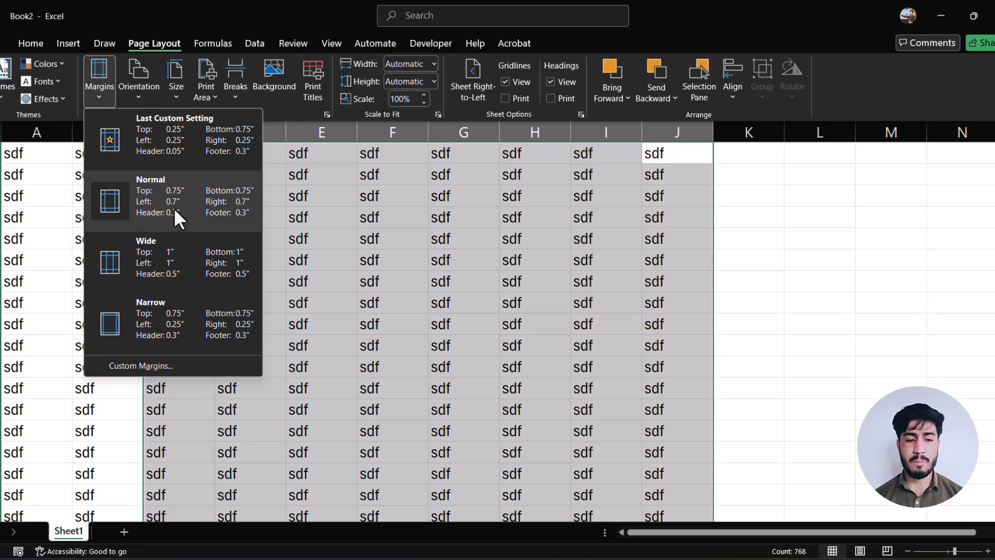
click(168, 252)
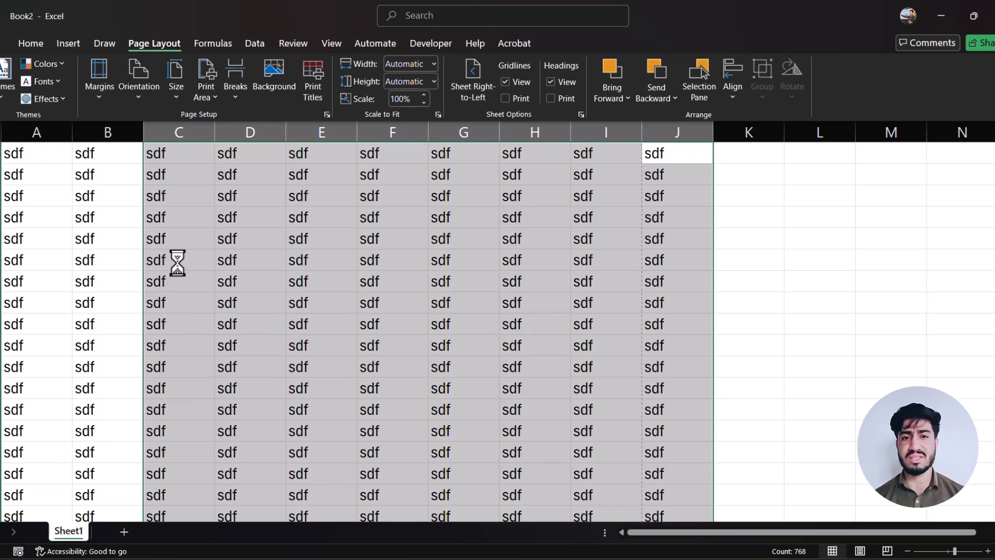
key(ctrl+p)
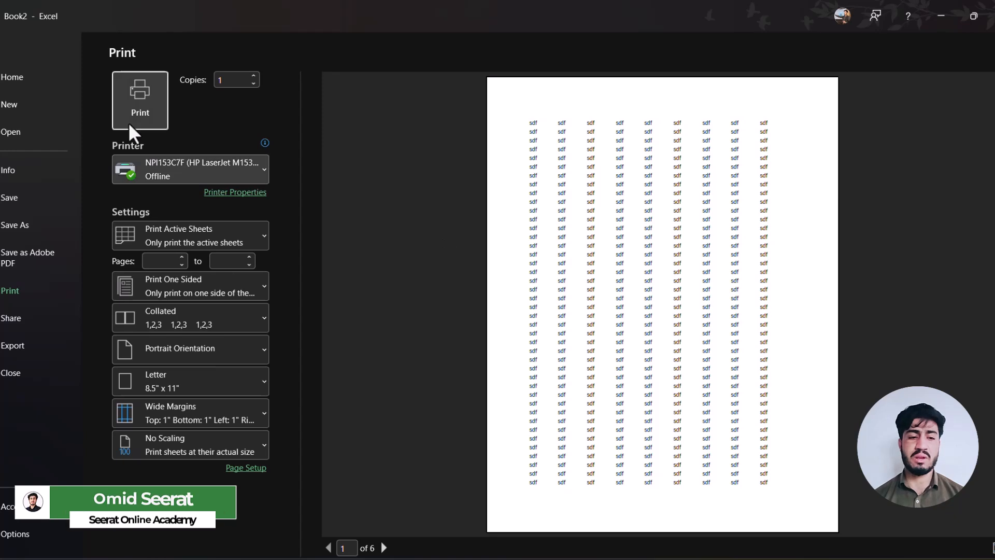
click(139, 100)
Apply the Narrow page margins and check the sheet in print preview
click(100, 94)
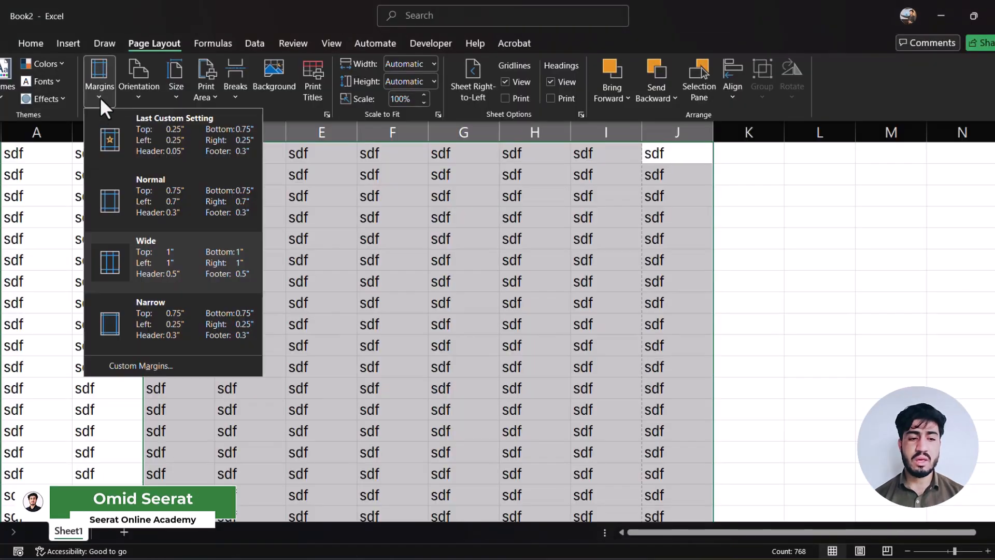
click(163, 316)
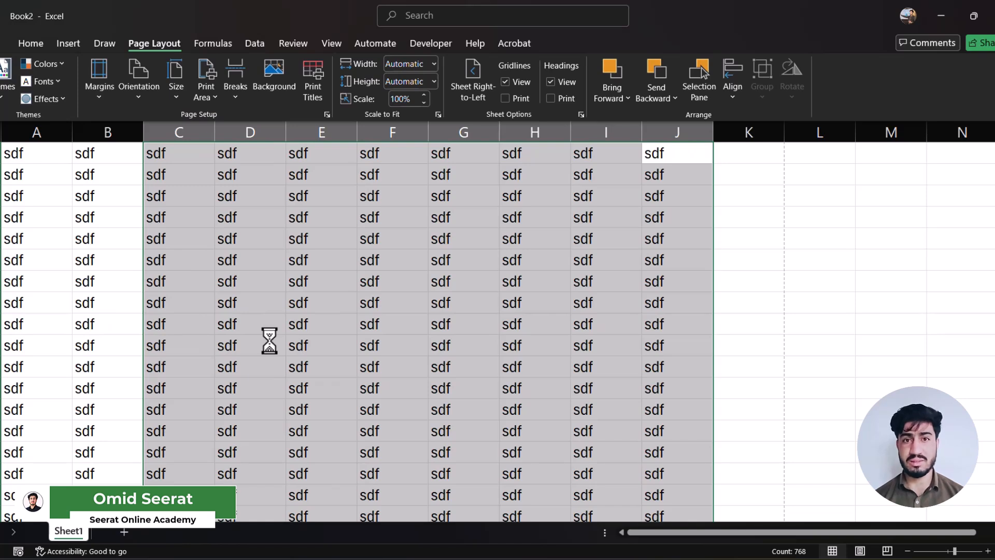
key(ctrl+p)
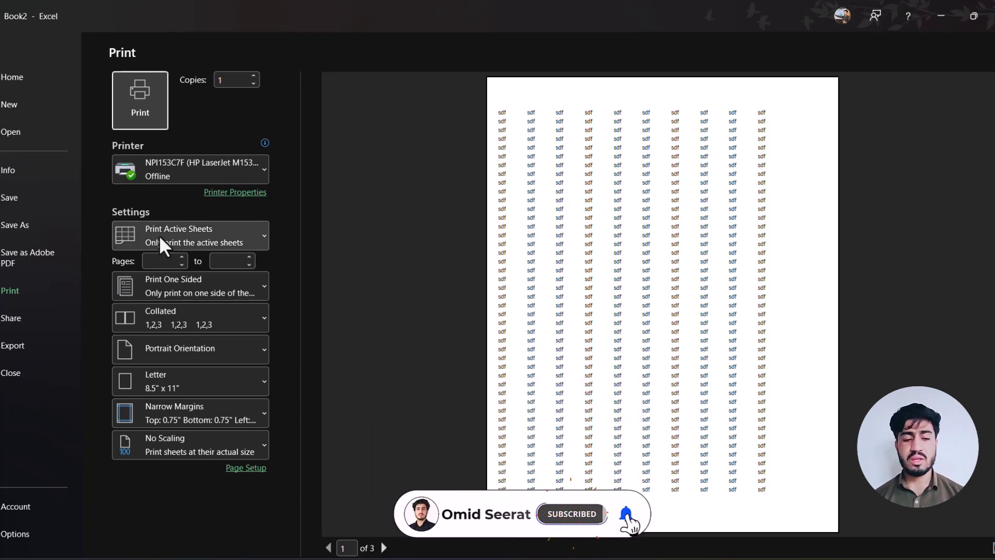
click(6, 58)
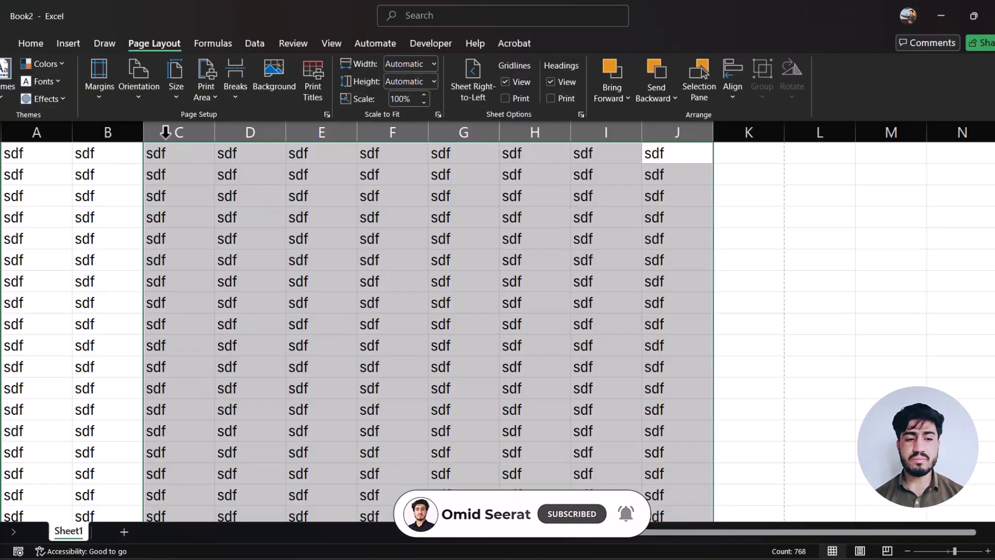
Set a custom left page margin of 0.5 inch
click(99, 94)
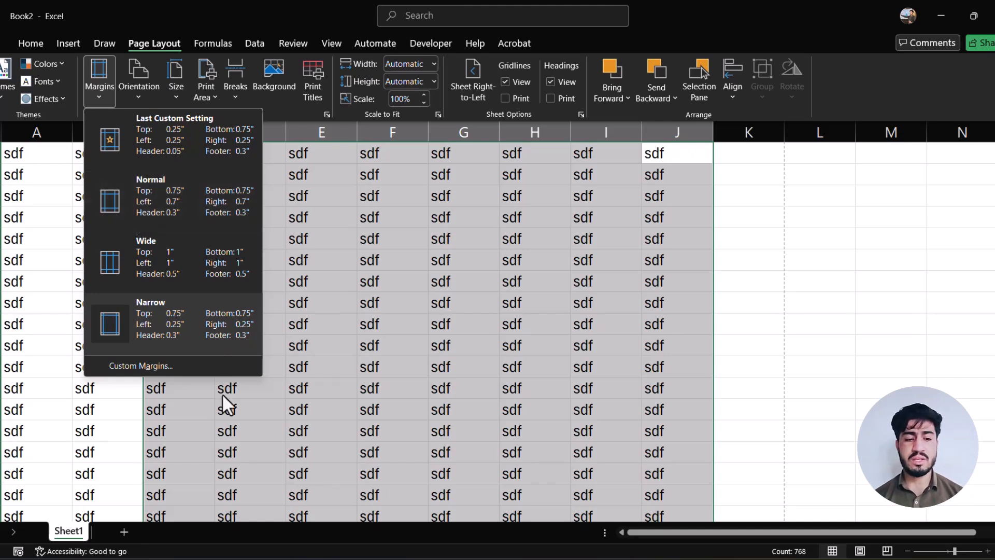
click(130, 372)
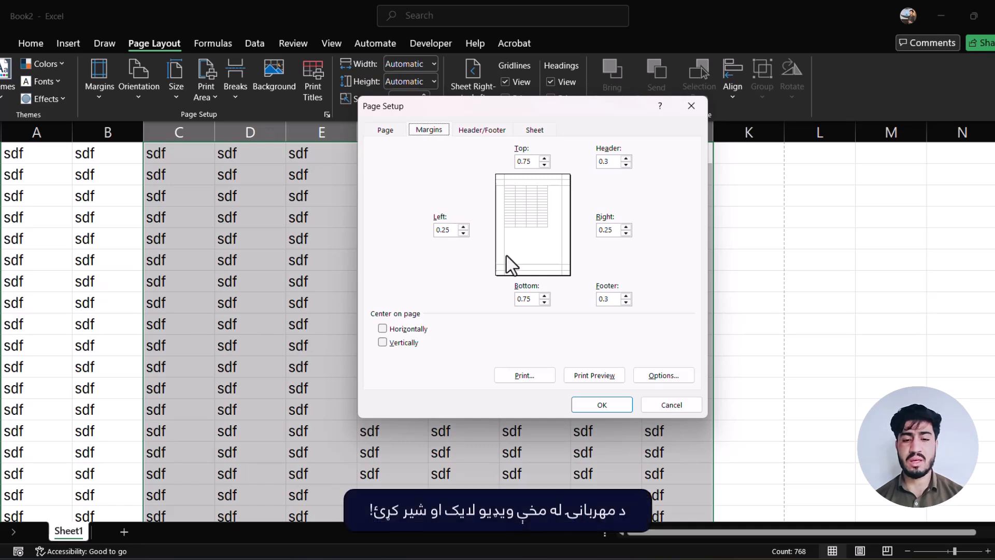
click(463, 233)
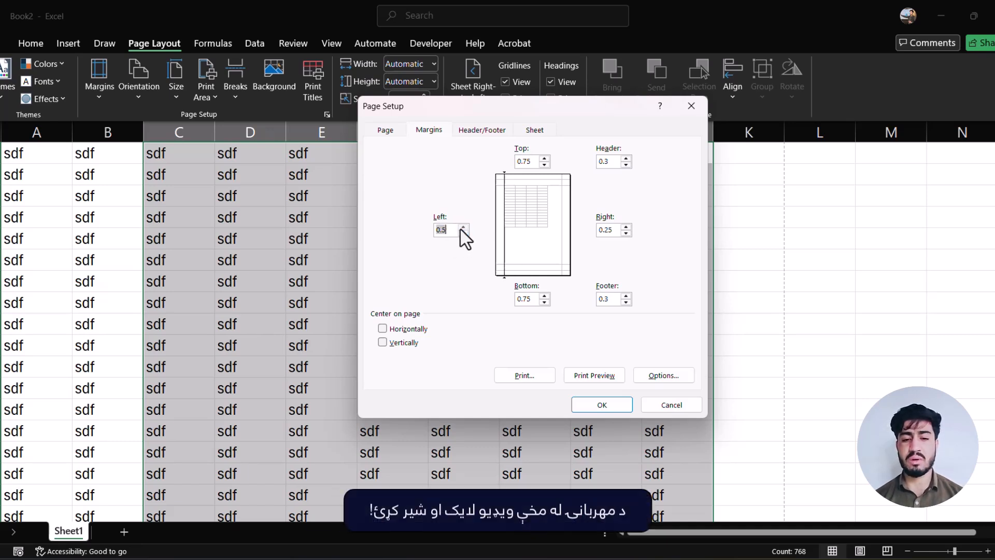
click(607, 403)
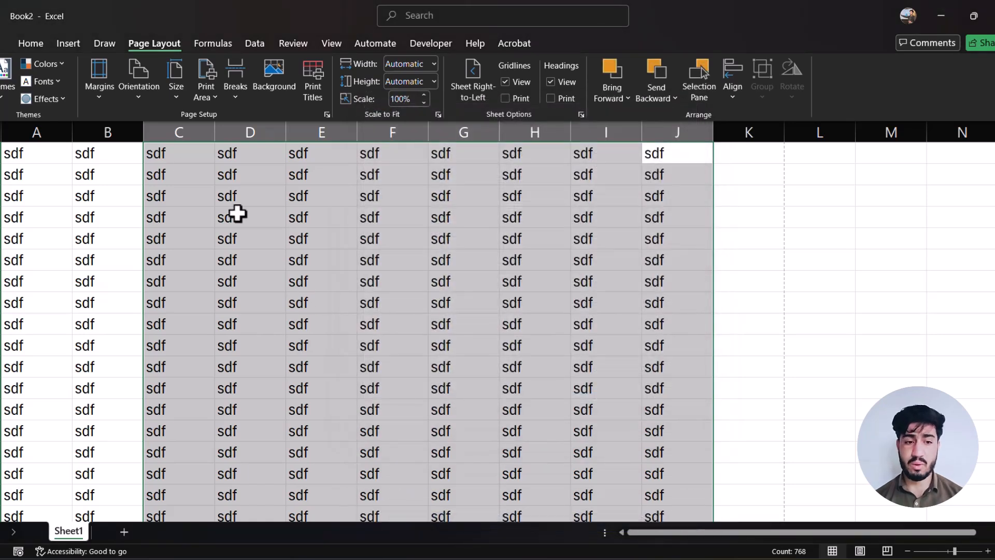
Change the page orientation to Landscape, check the print preview and return to the sheet
click(130, 96)
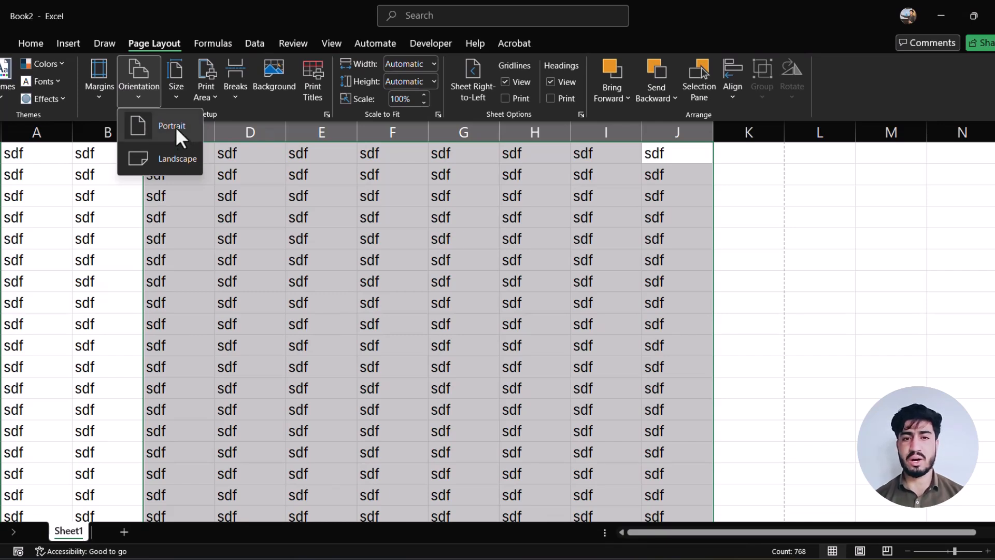
click(177, 157)
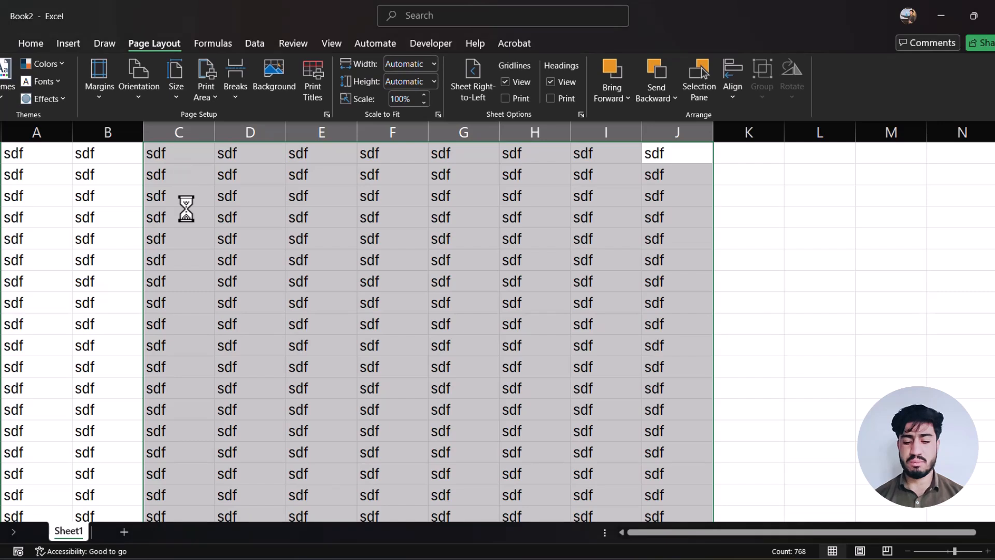
key(ctrl+p)
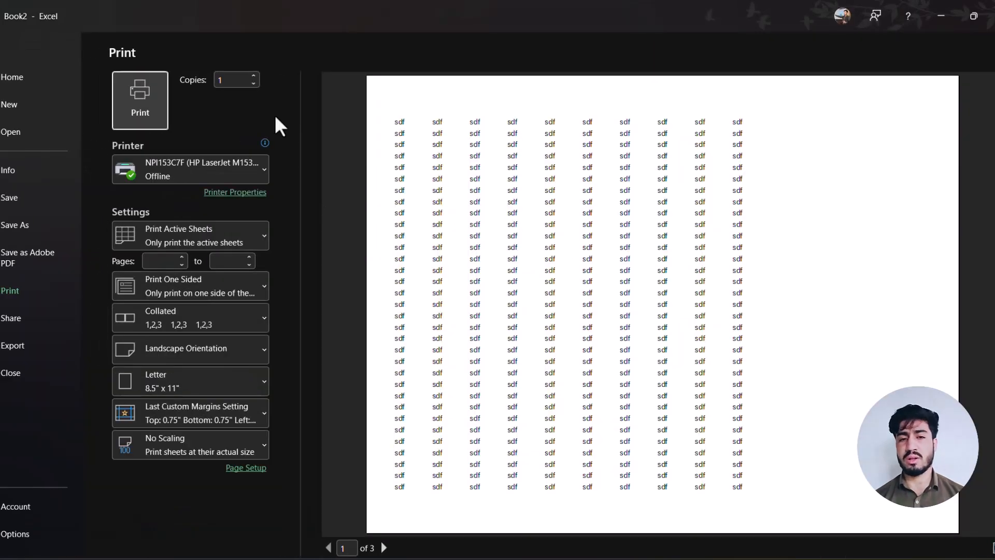
key(Escape)
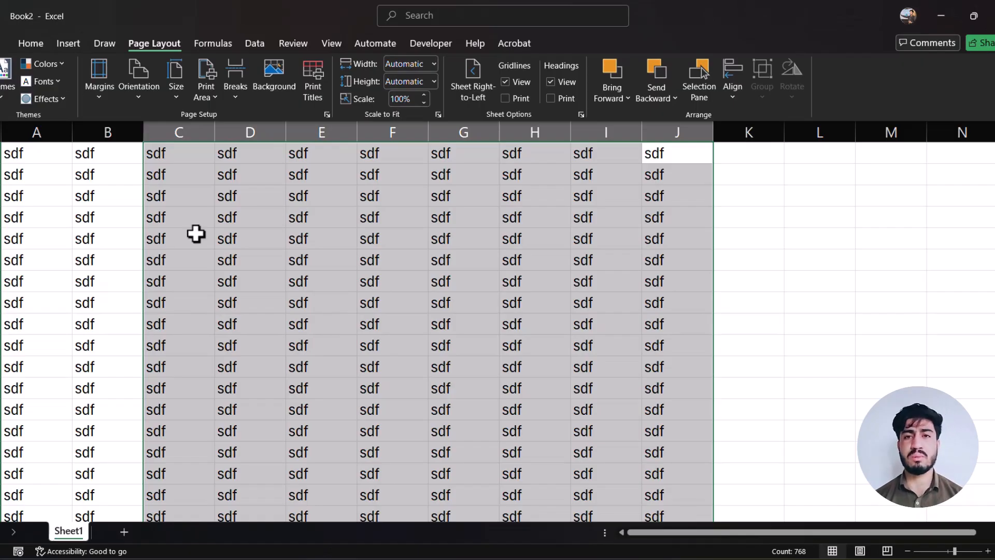
click(176, 95)
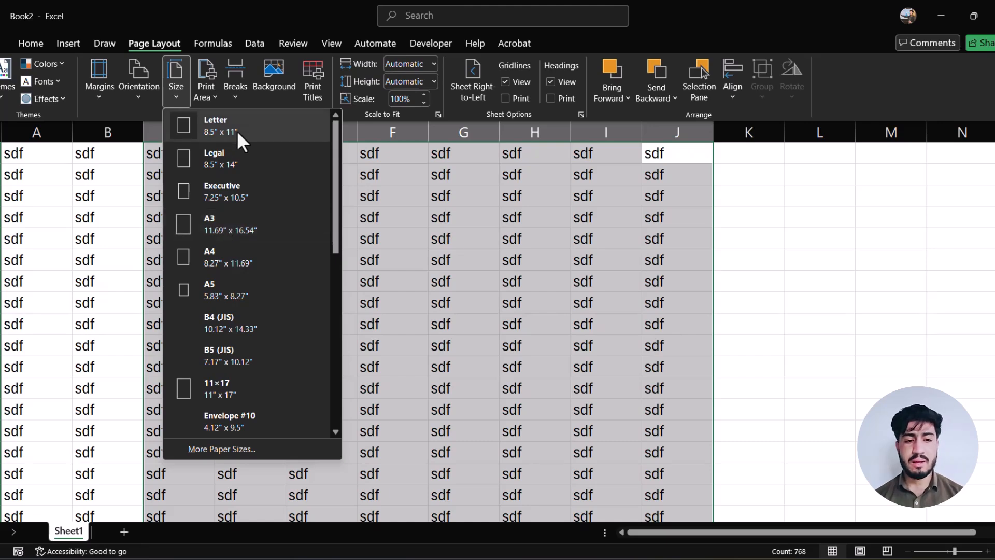
click(201, 92)
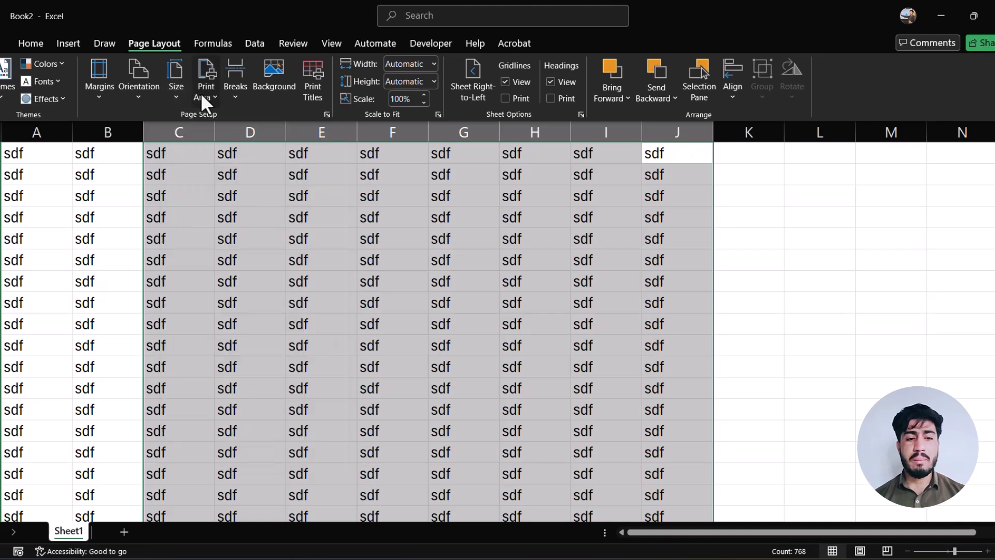
click(333, 253)
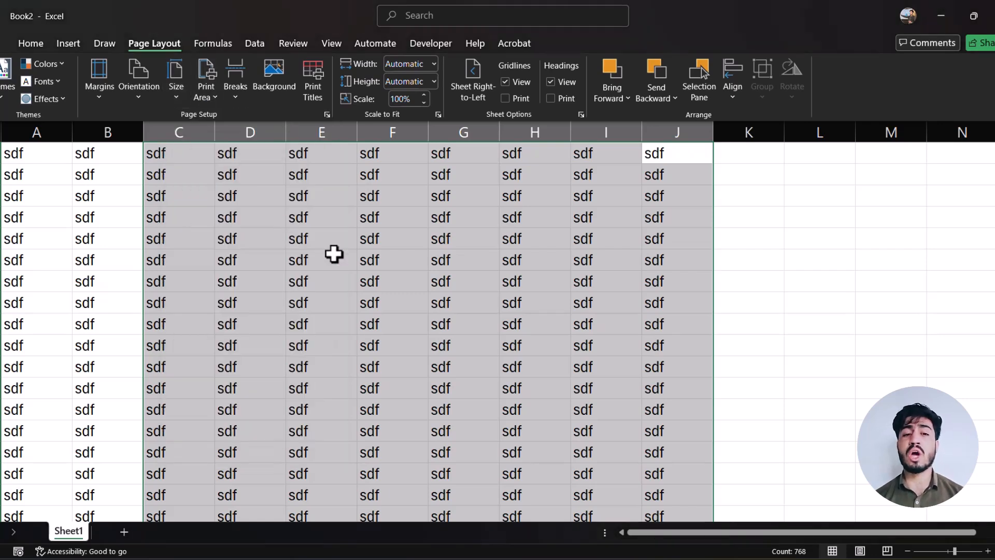
Clear the range selection by selecting a single cell, and review the landscape pages in print preview
click(334, 254)
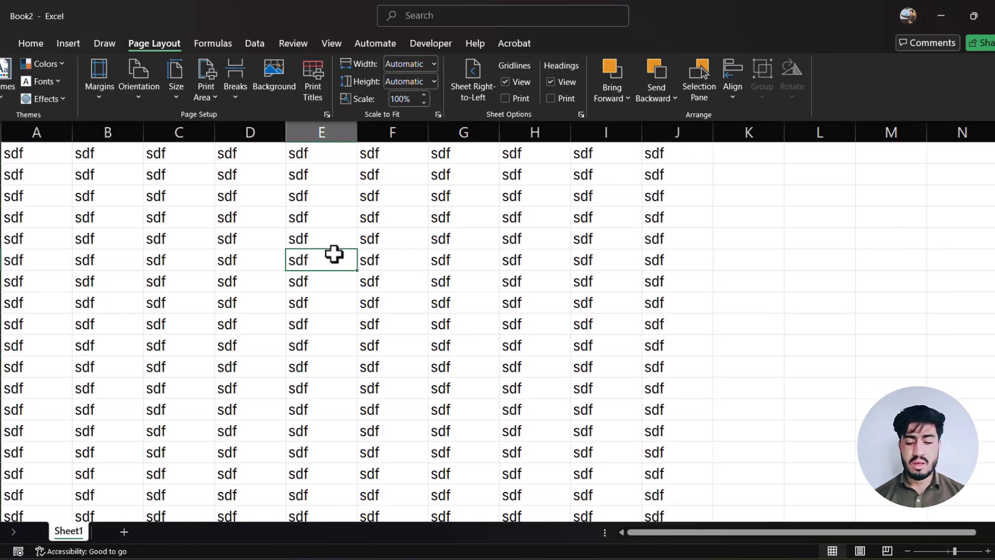
key(Left)
key(Left)
key(Left)
key(ctrl+p)
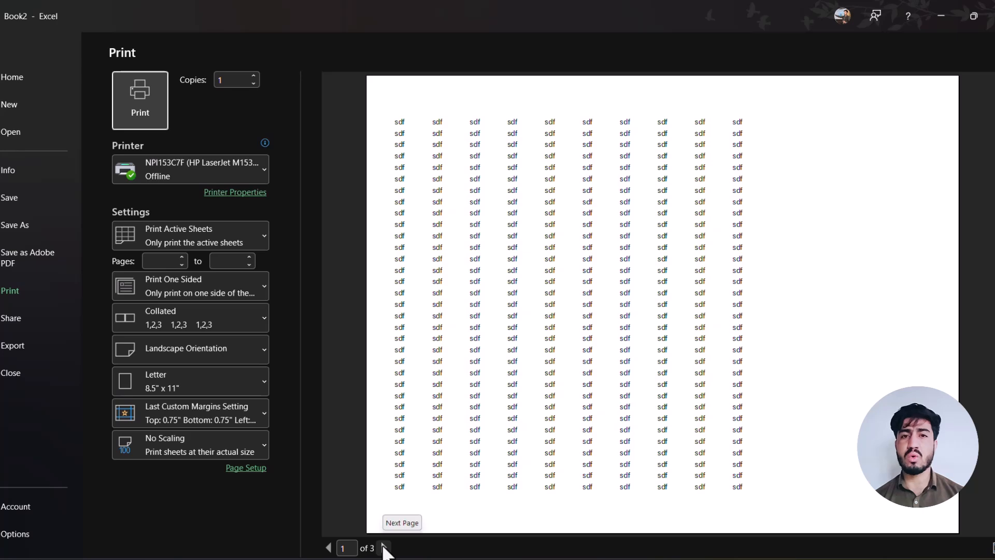
key(Escape)
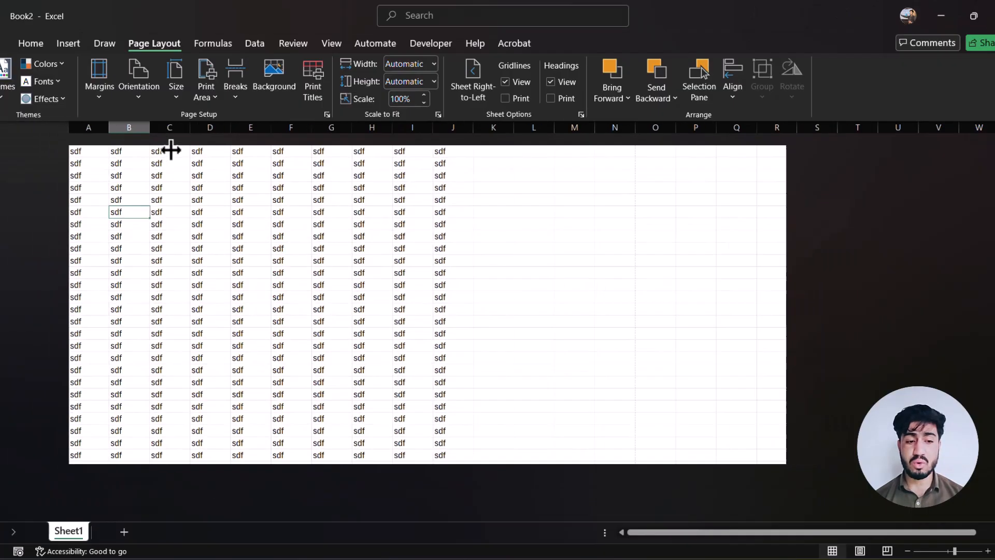
Shade the range A1:E14 with the light orange theme fill color
drag(20, 161, 328, 422)
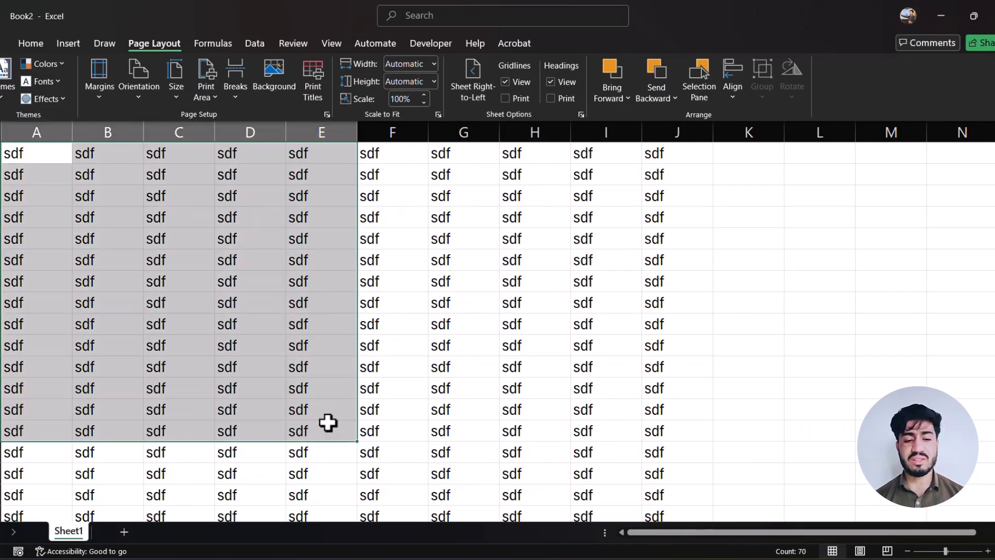
click(31, 44)
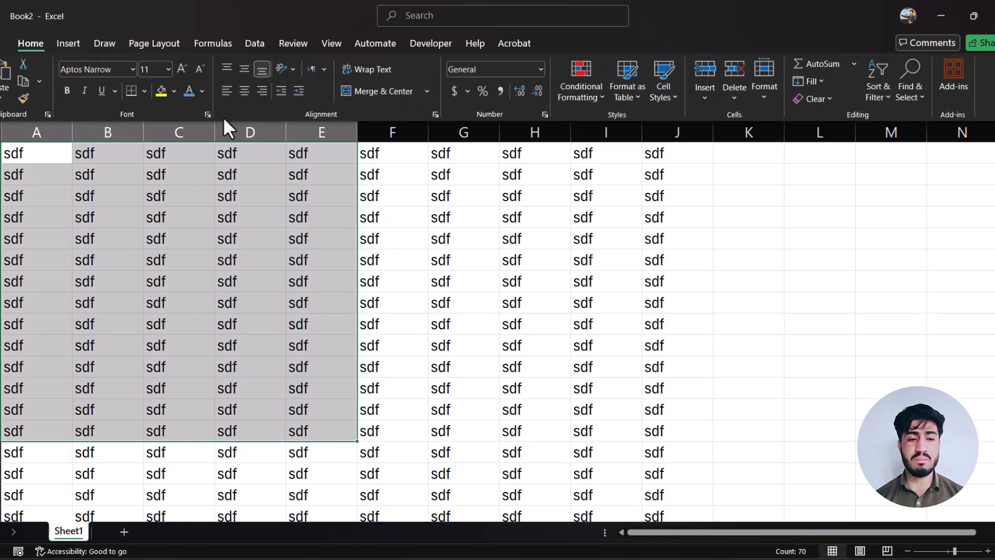
click(189, 92)
click(174, 91)
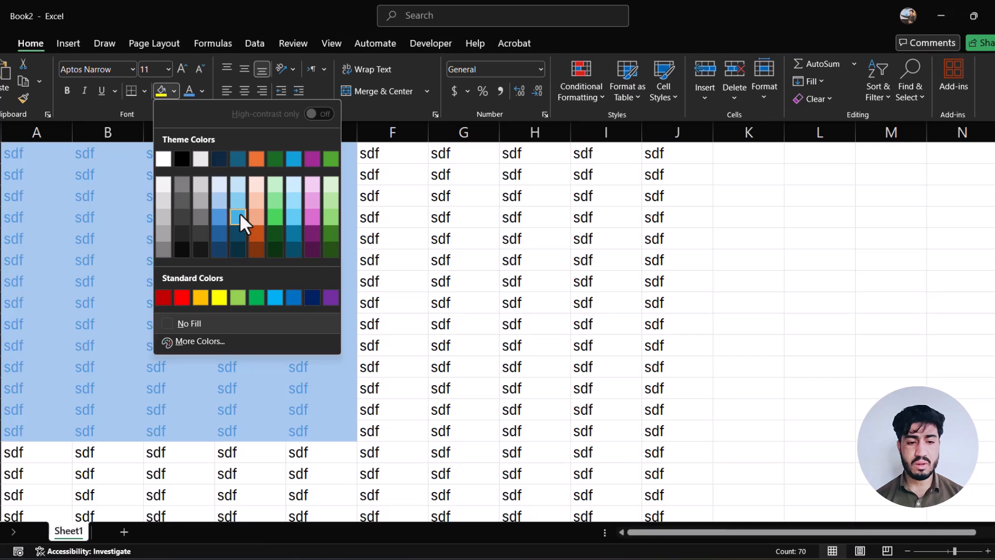
click(254, 219)
Set the font color of the shaded range A1:E14 to black and deselect the range
click(204, 92)
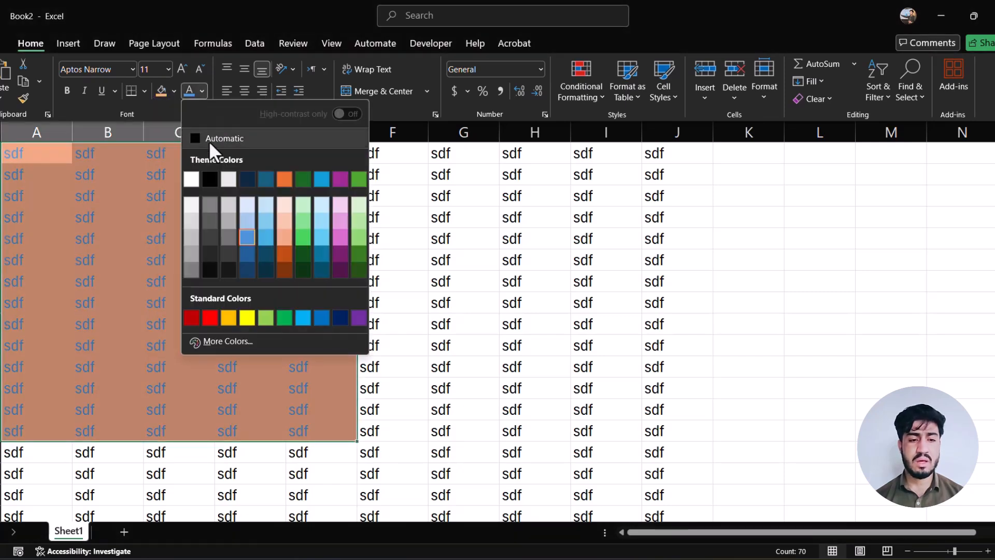
click(201, 177)
click(321, 281)
click(435, 299)
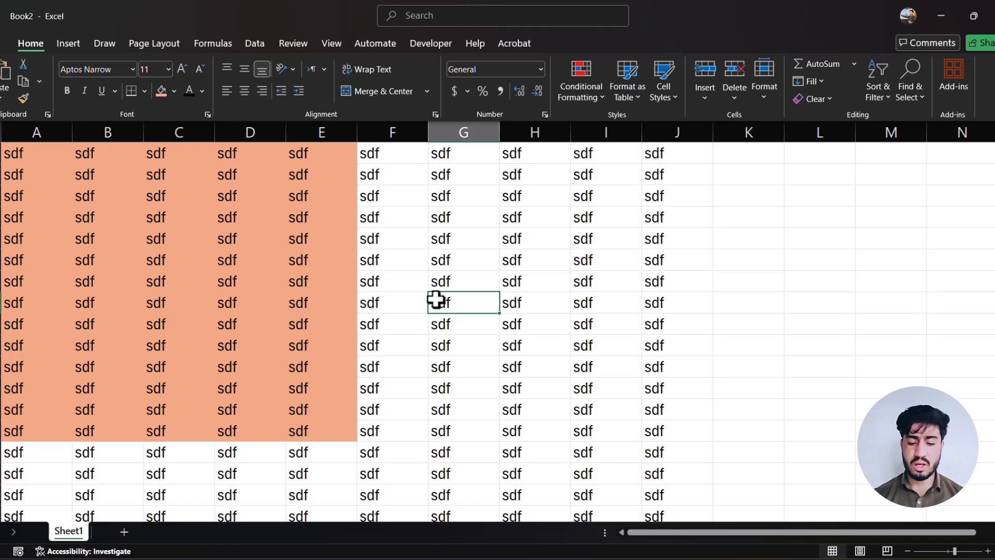
Check the whole sheet in print preview, and set the shaded range A1:E14 as the print area
key(ctrl+p)
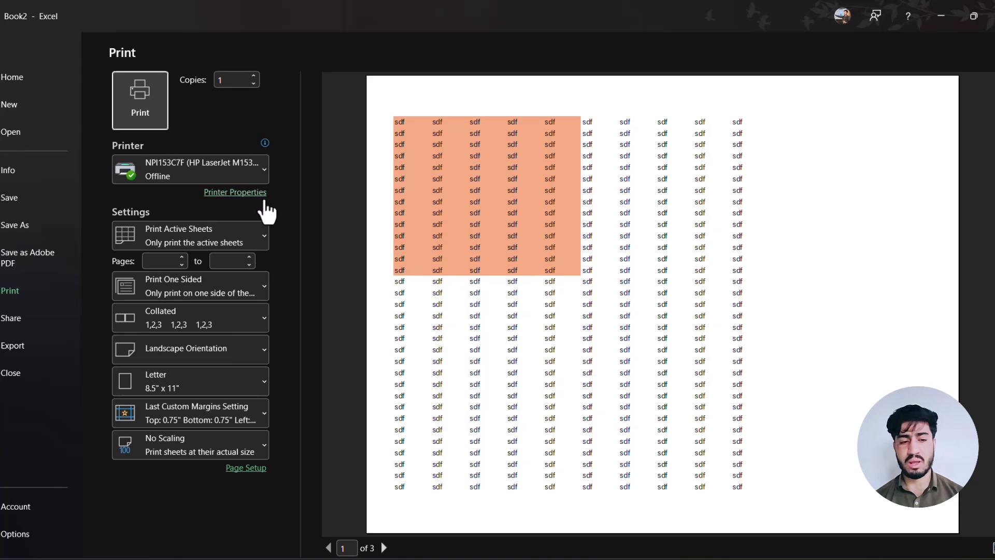
key(Escape)
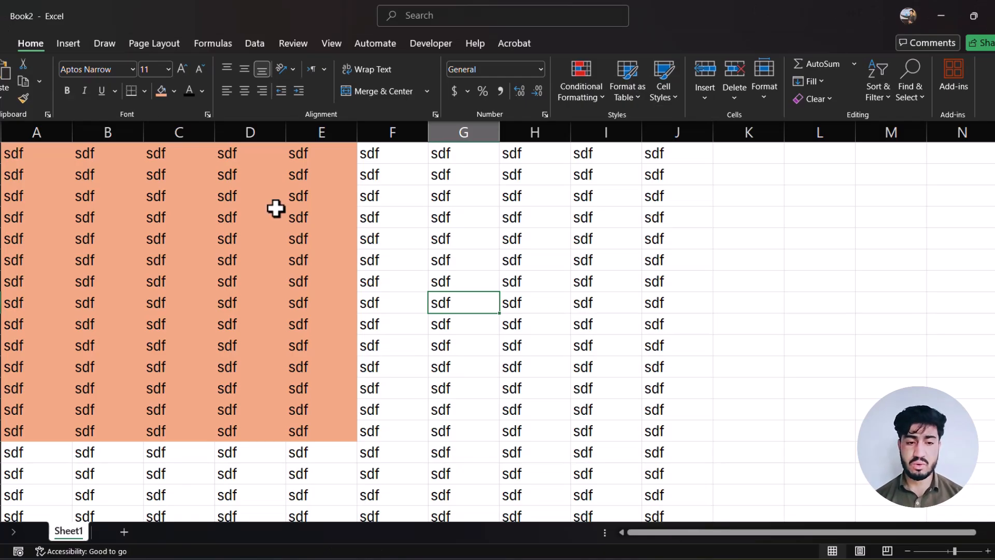
drag(338, 430, 156, 303)
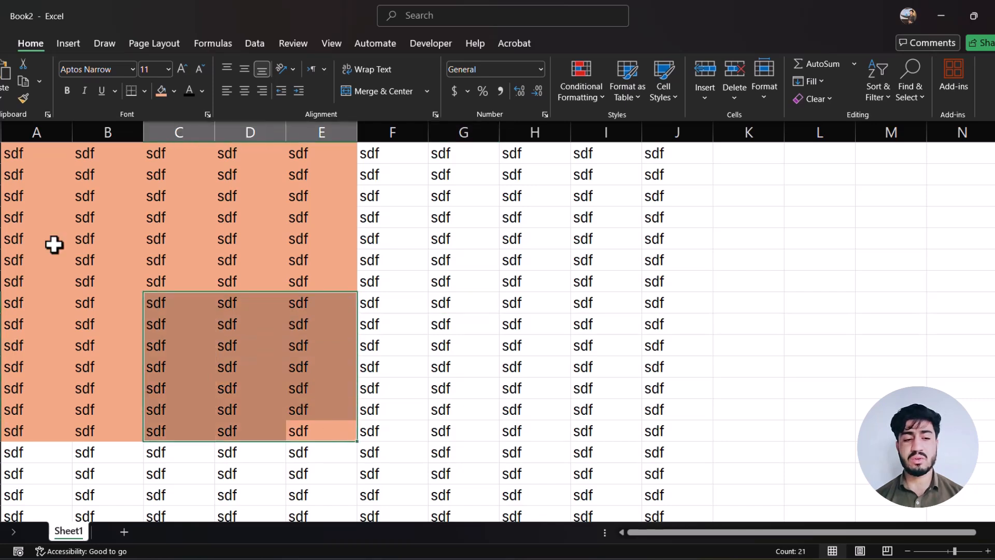
shift+click(21, 154)
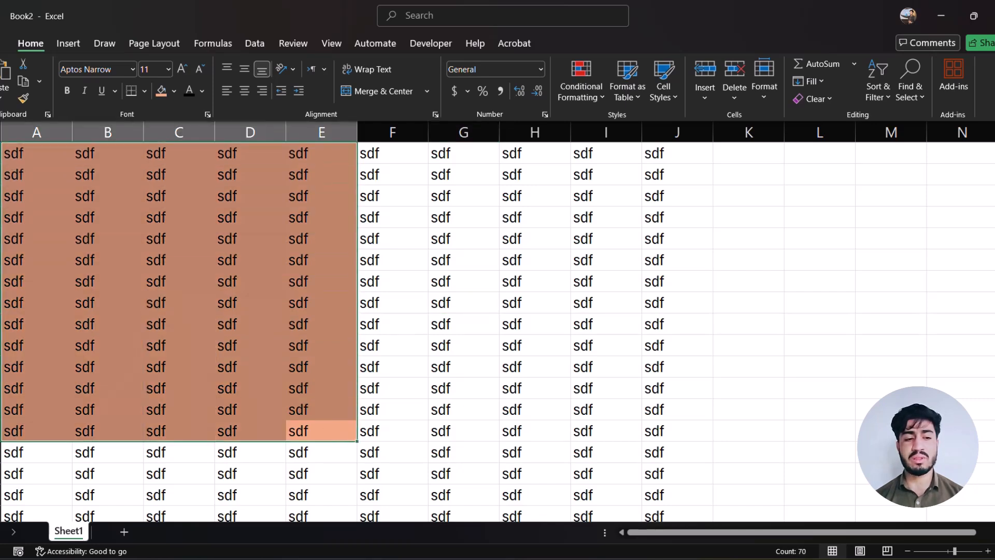
click(154, 44)
click(209, 97)
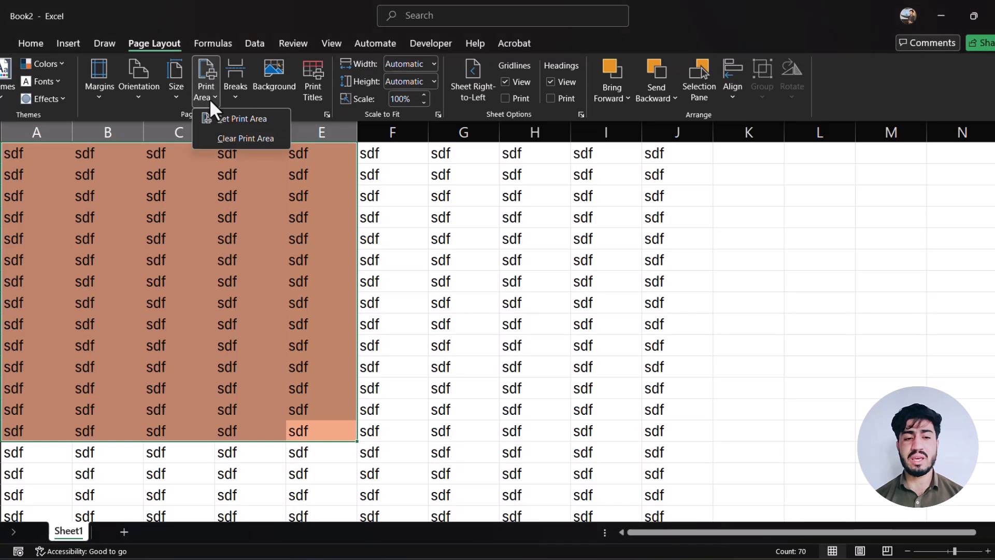
click(237, 119)
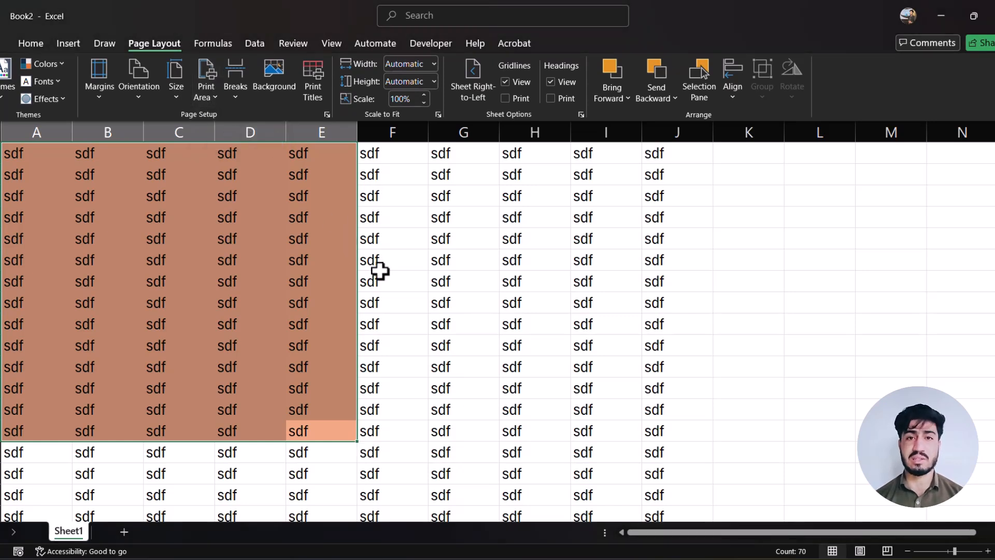
Review the defined print area in print preview and return to the sheet
key(ctrl+p)
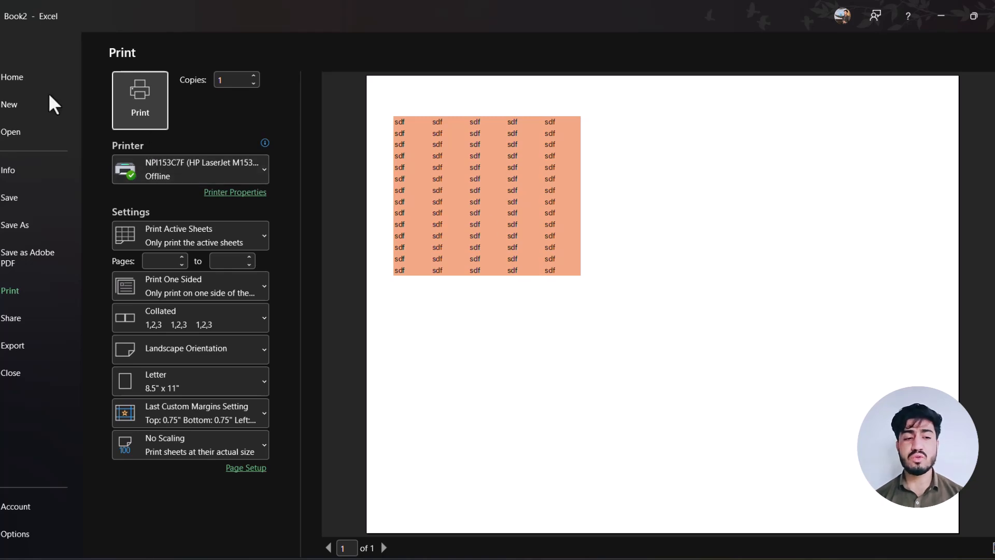
key(Escape)
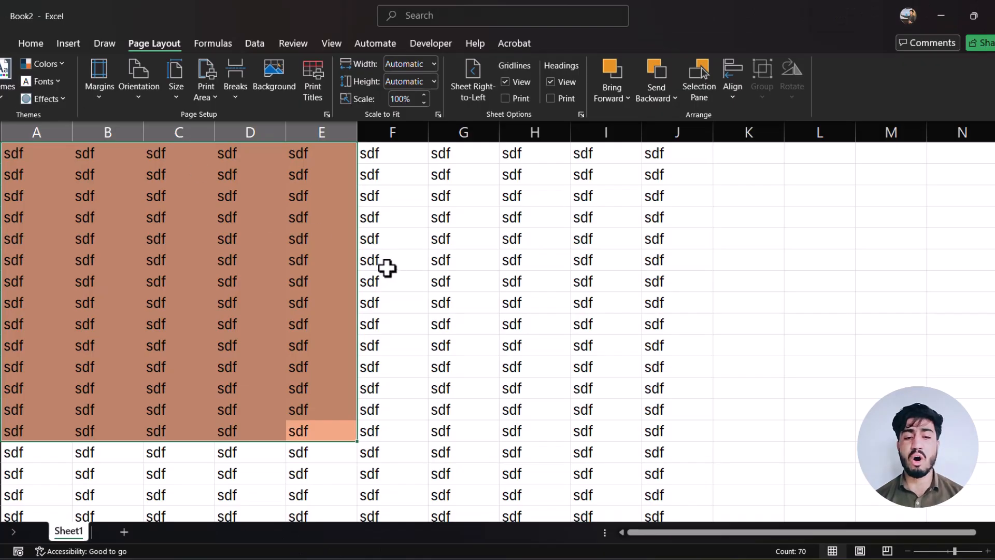
key(ctrl+p)
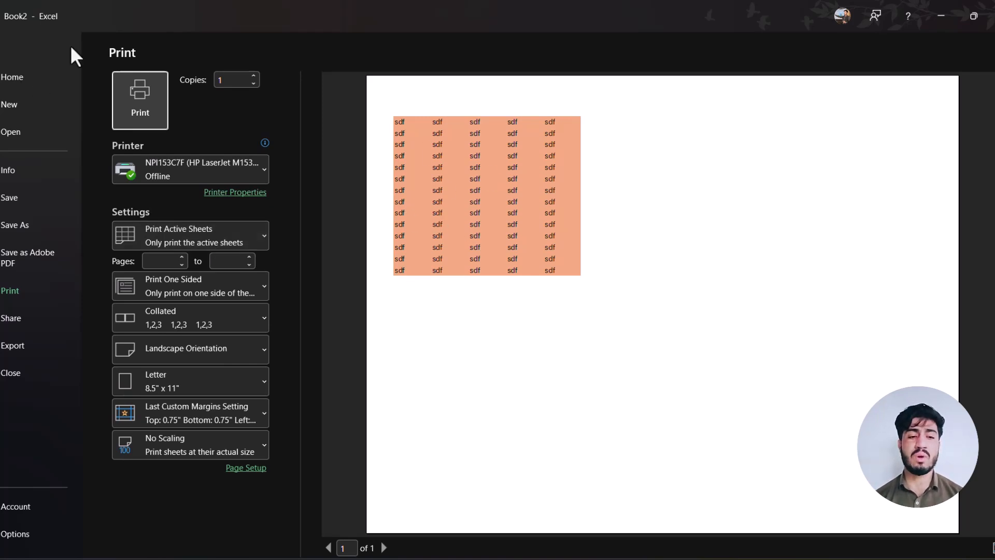
click(1, 56)
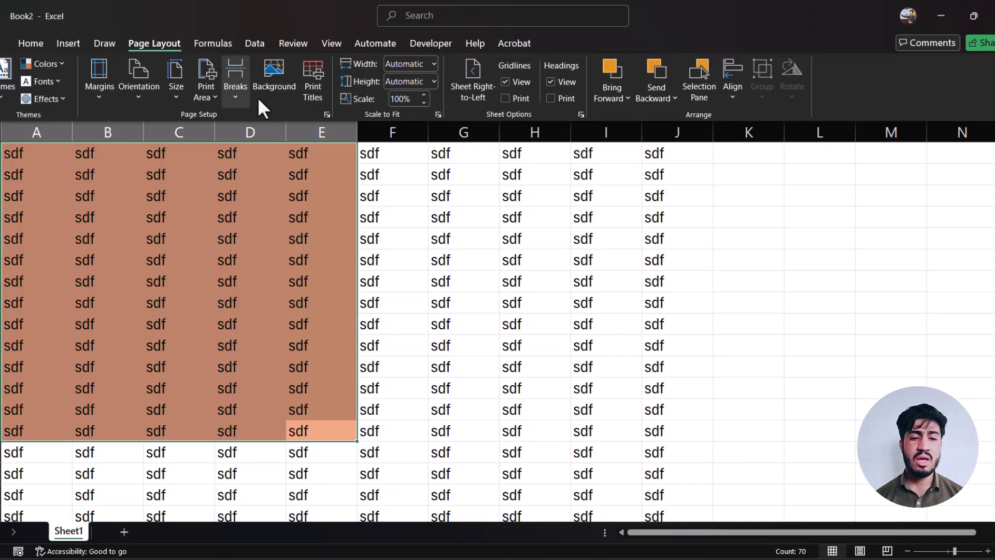
Clear the print area, check the sheet in print preview, and deselect the range by selecting cell D2
click(210, 92)
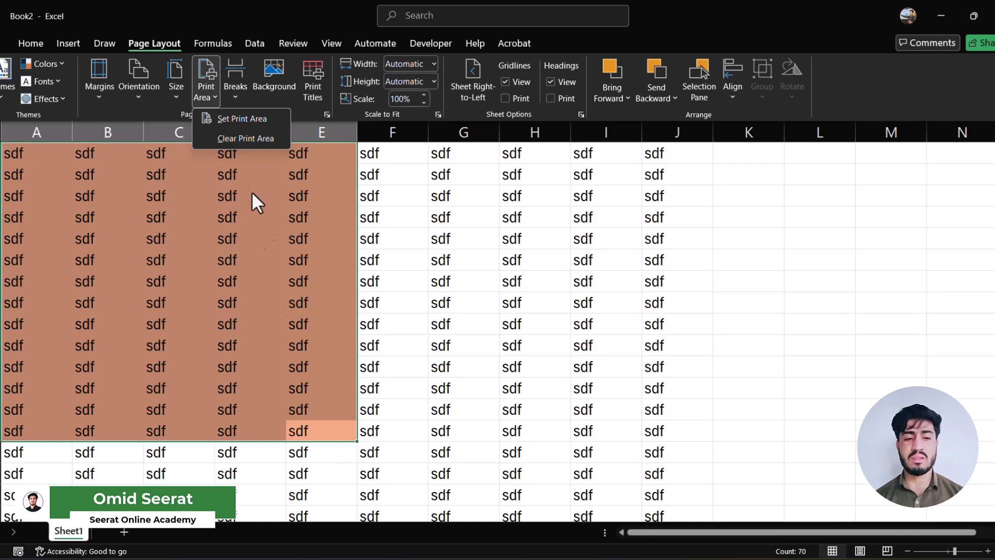
click(226, 139)
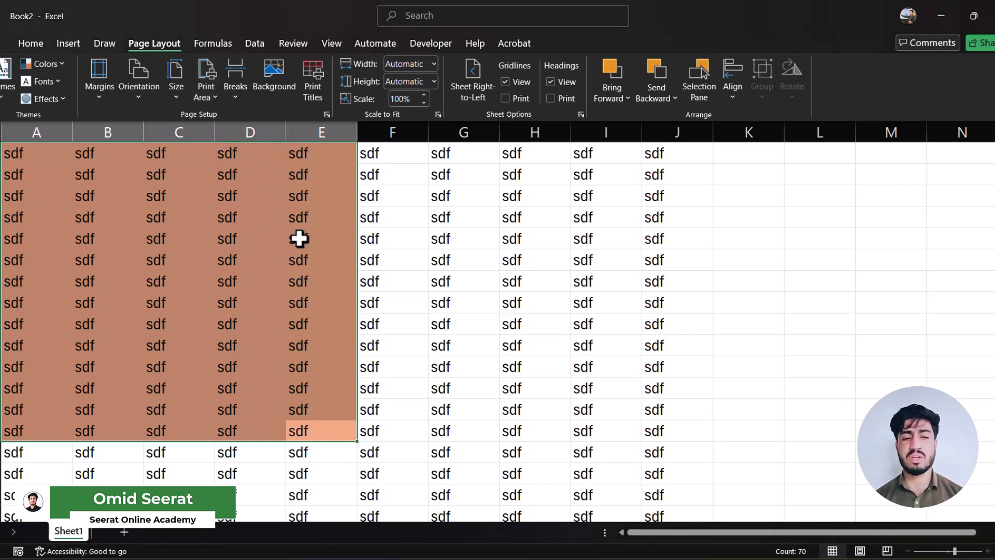
key(ctrl+p)
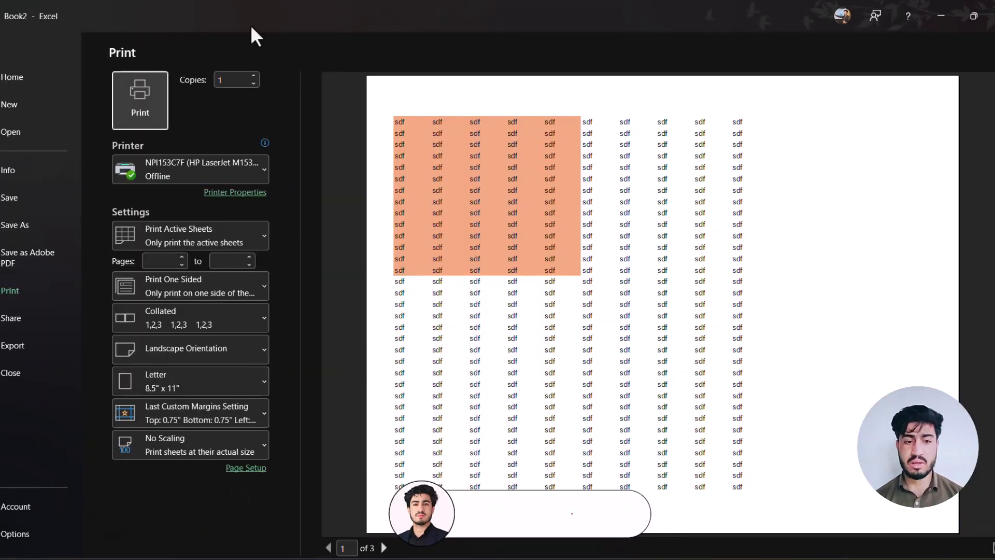
click(14, 57)
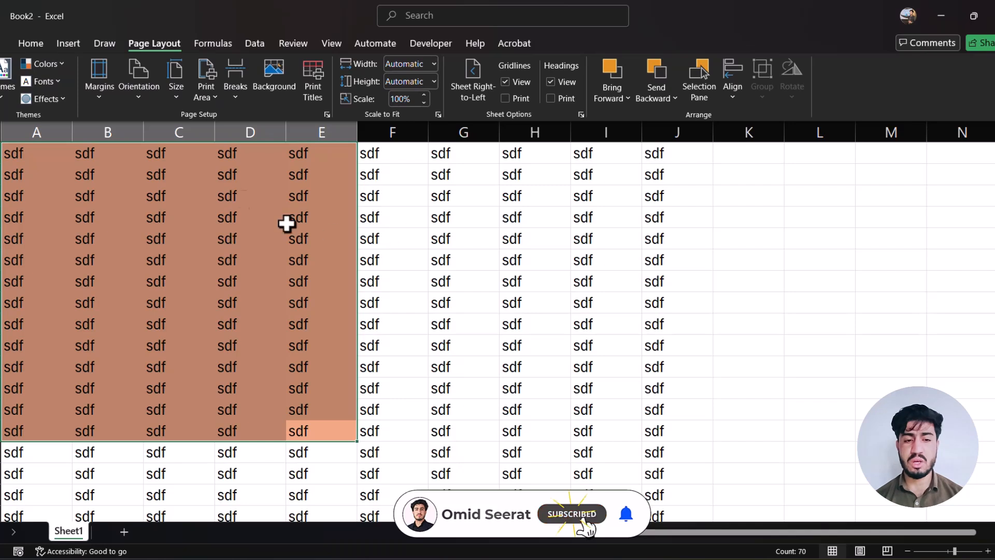
click(238, 170)
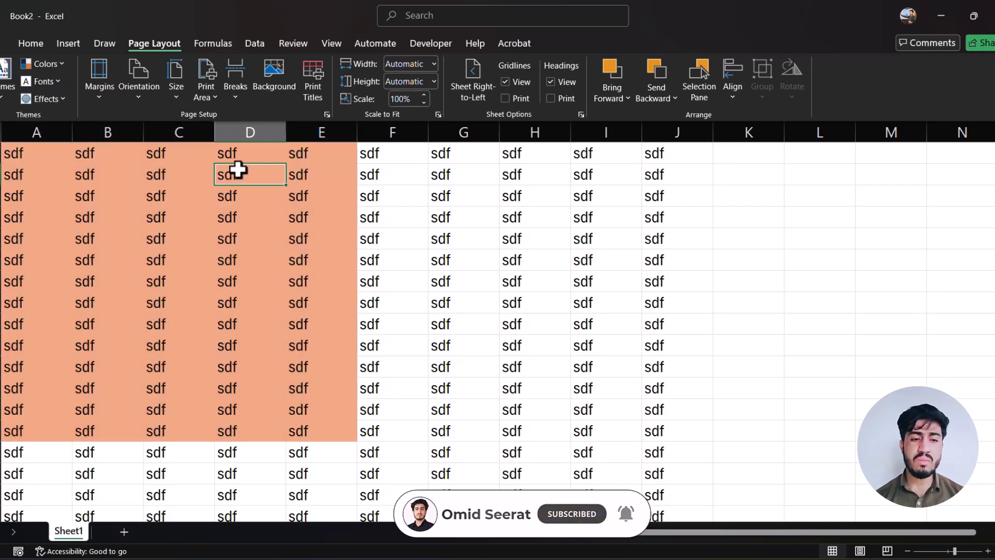